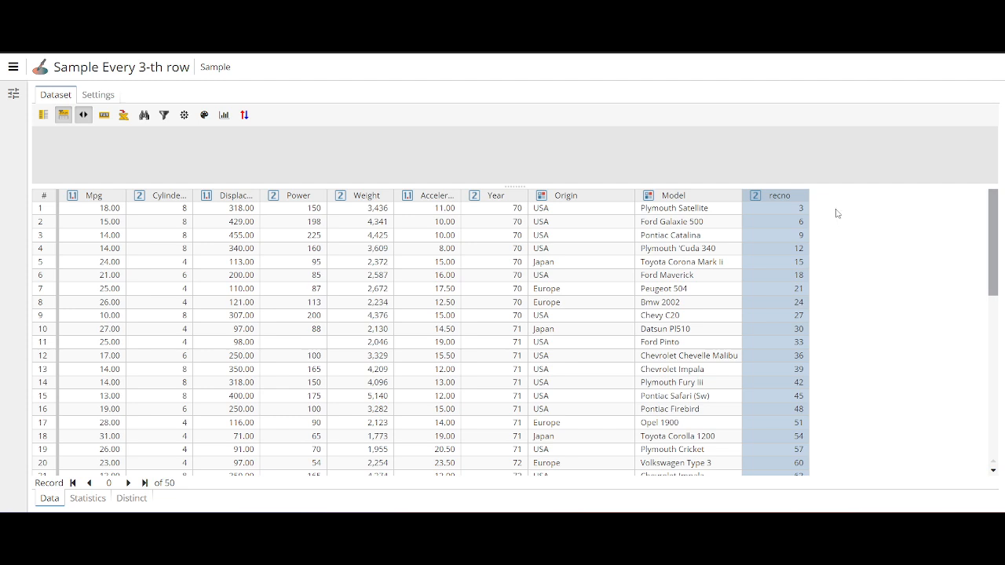
Check the recno values of the first five records in the every-third-row sample.
click(765, 211)
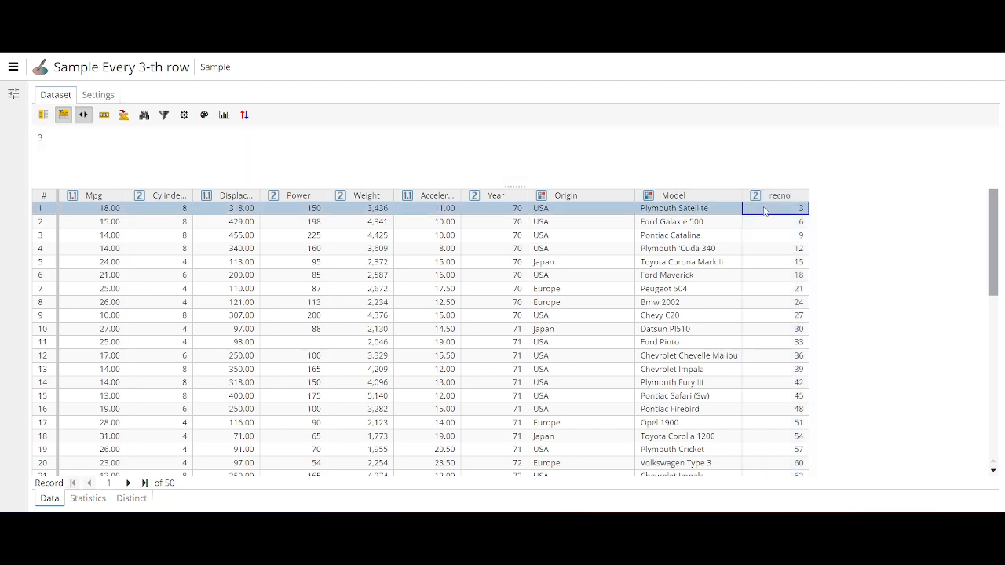
click(765, 222)
click(771, 234)
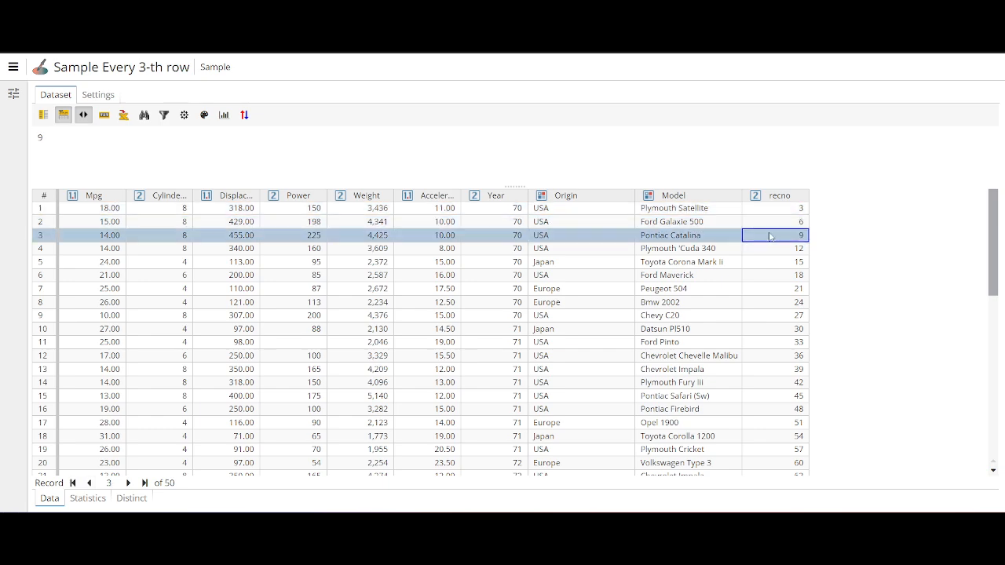
click(772, 248)
click(773, 263)
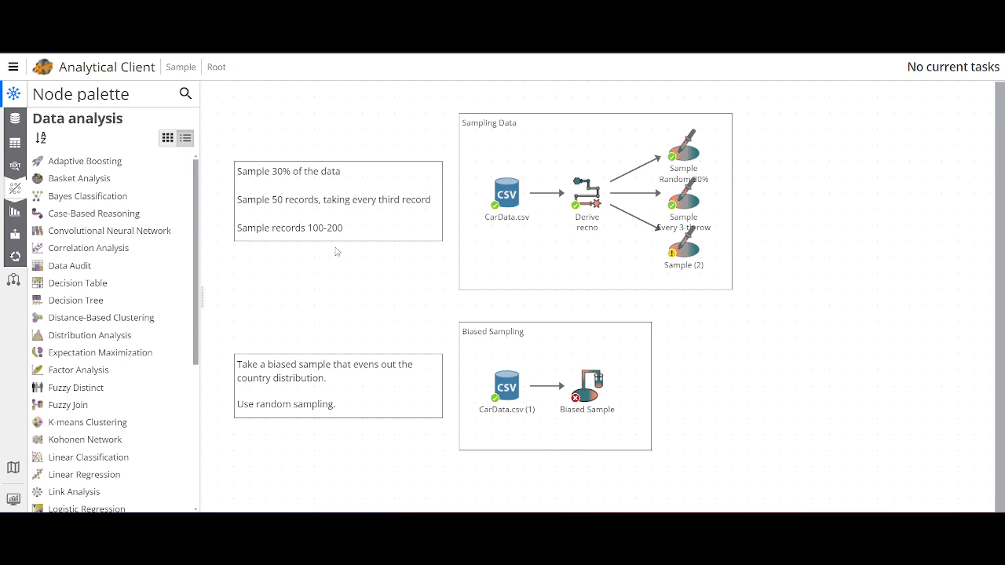
Open the properties of the Sample (2) node and set its sample method to Selective range.
click(682, 255)
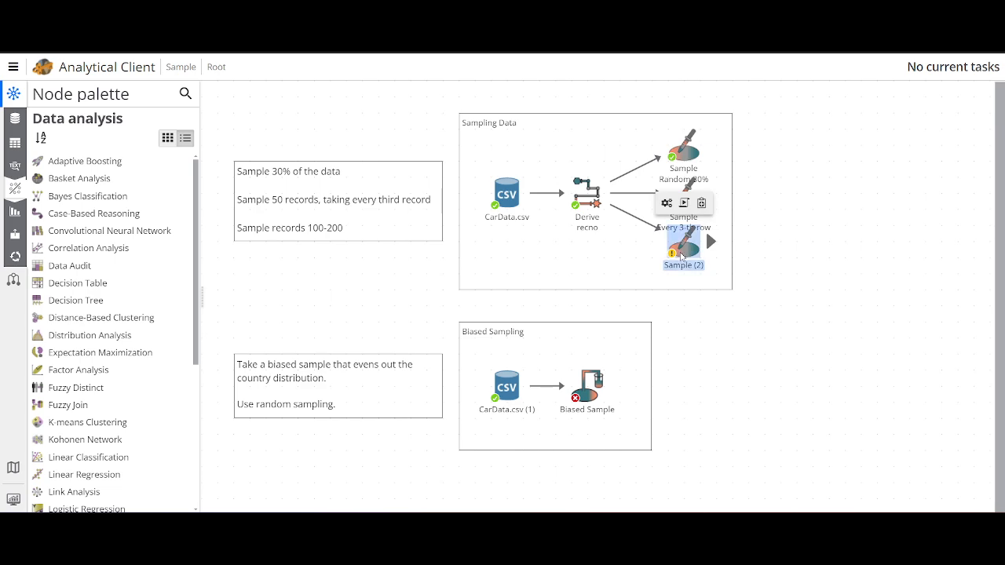
right_click(681, 254)
click(692, 257)
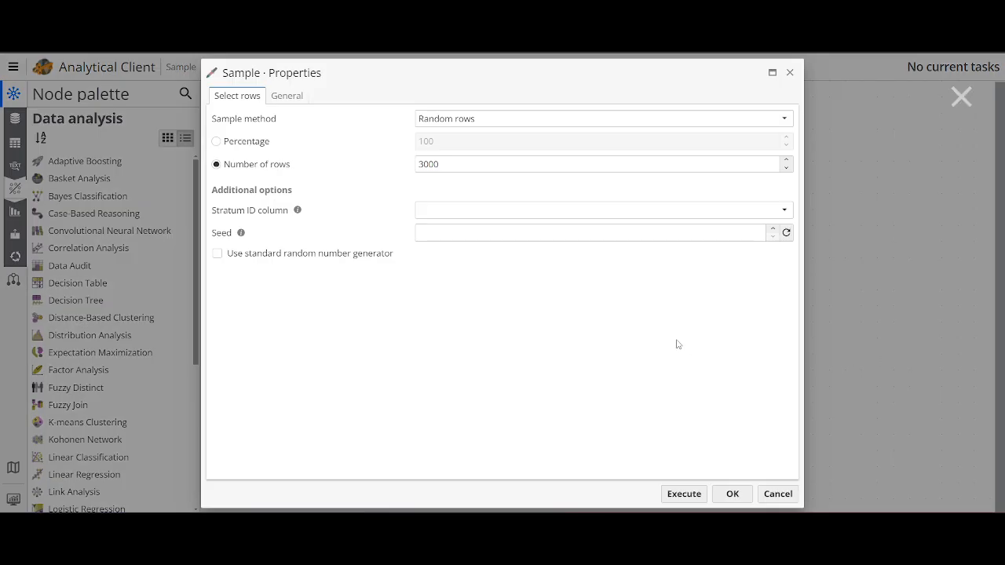
click(482, 125)
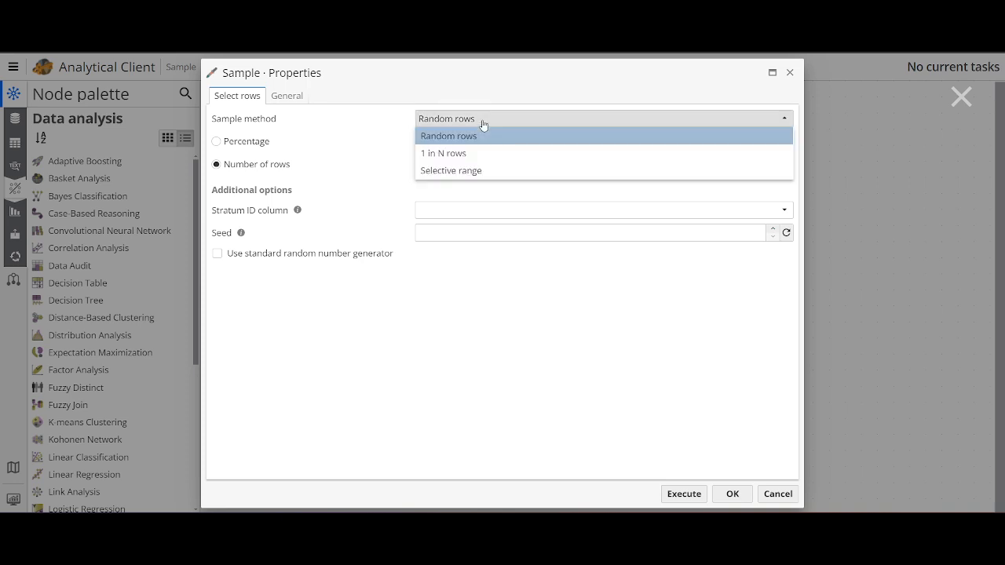
click(471, 170)
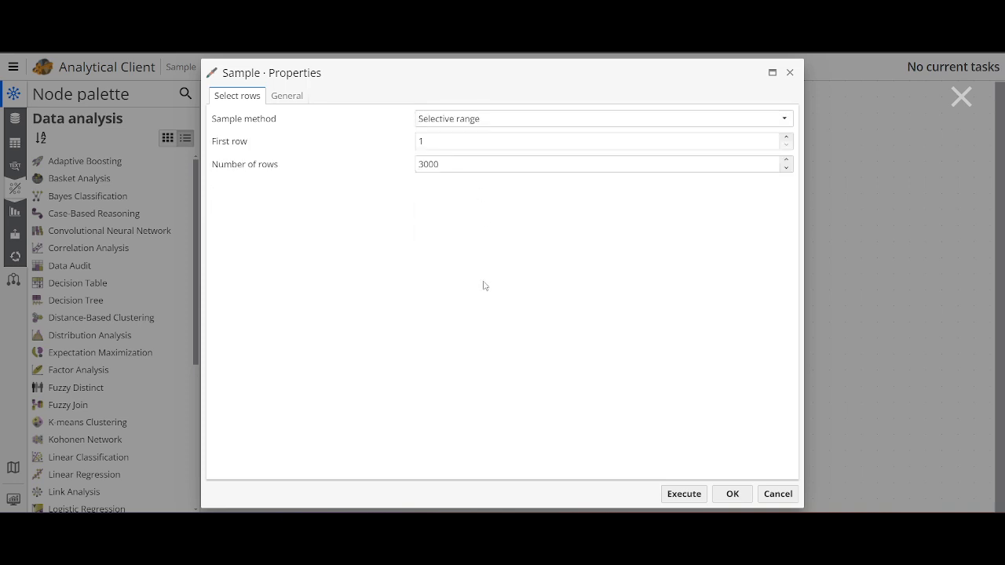
Set the first row to 100 and the number of rows to 101, and execute the node.
click(454, 143)
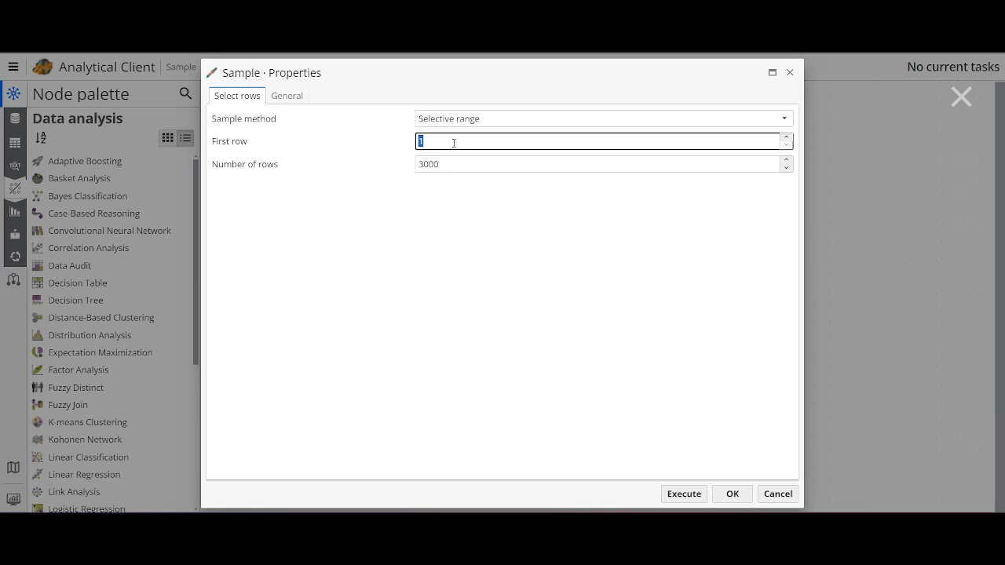
text(00)
click(530, 232)
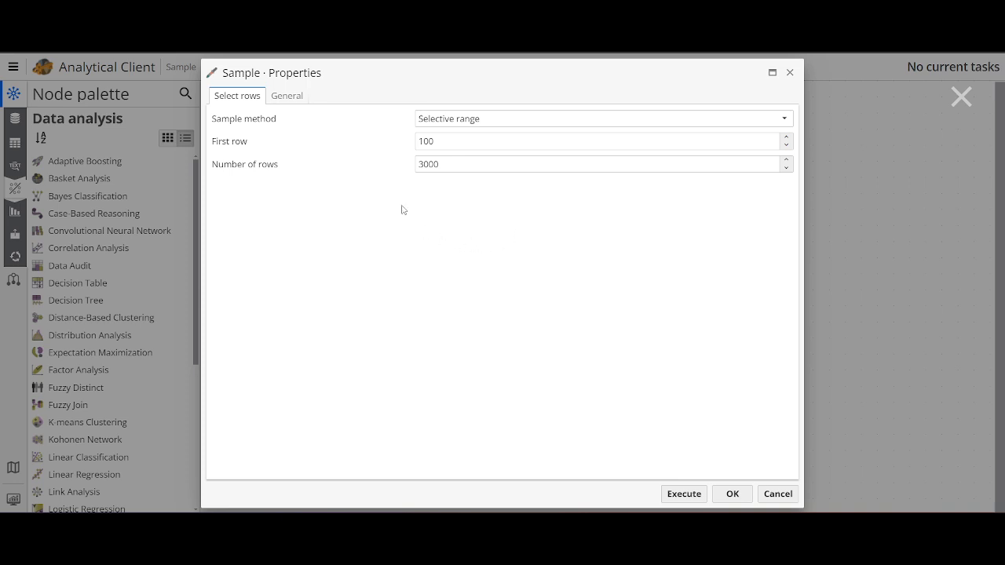
click(323, 162)
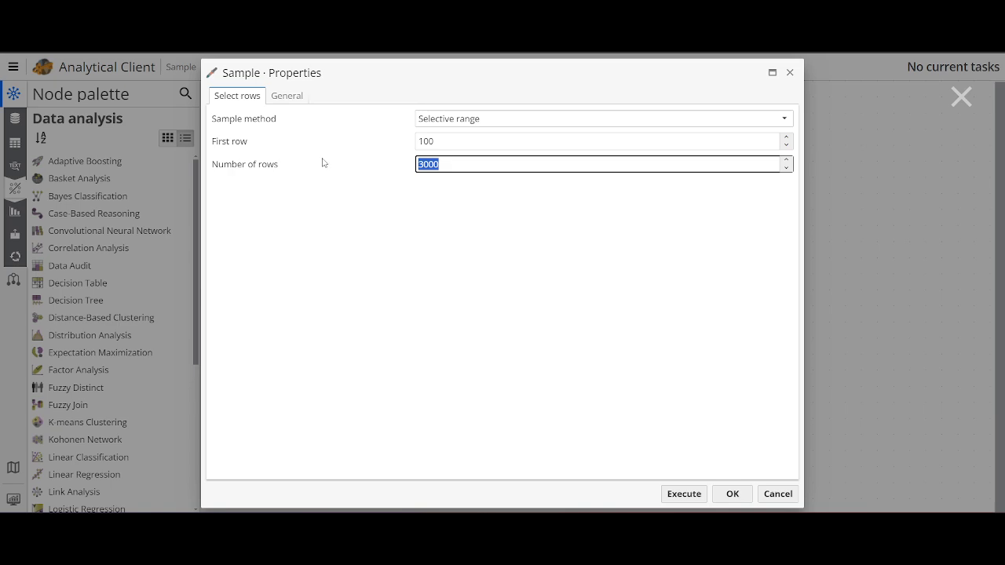
text(101)
click(684, 494)
View the selective-range sample's output and check the recno values of its first and last records.
mouse_move(681, 250)
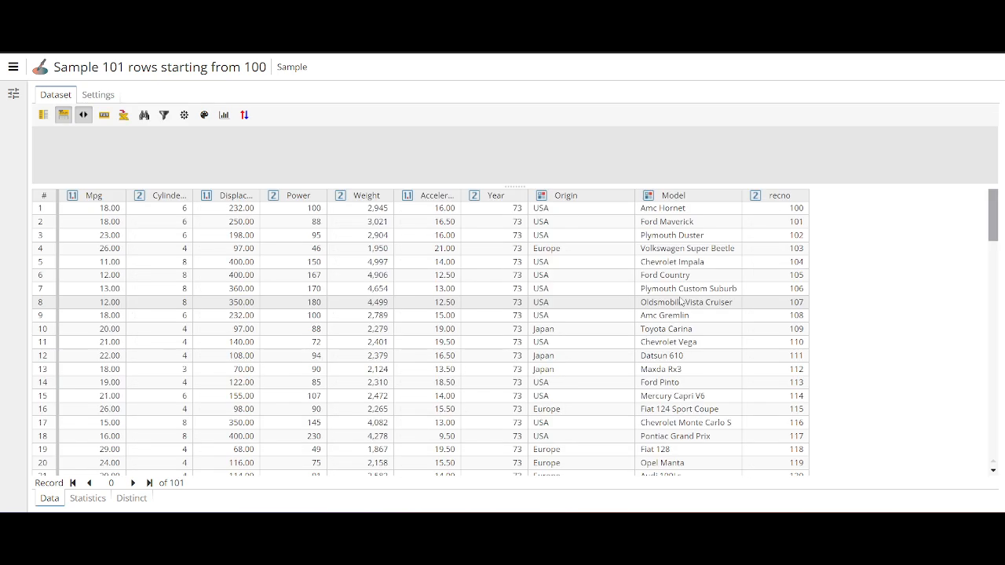
click(773, 208)
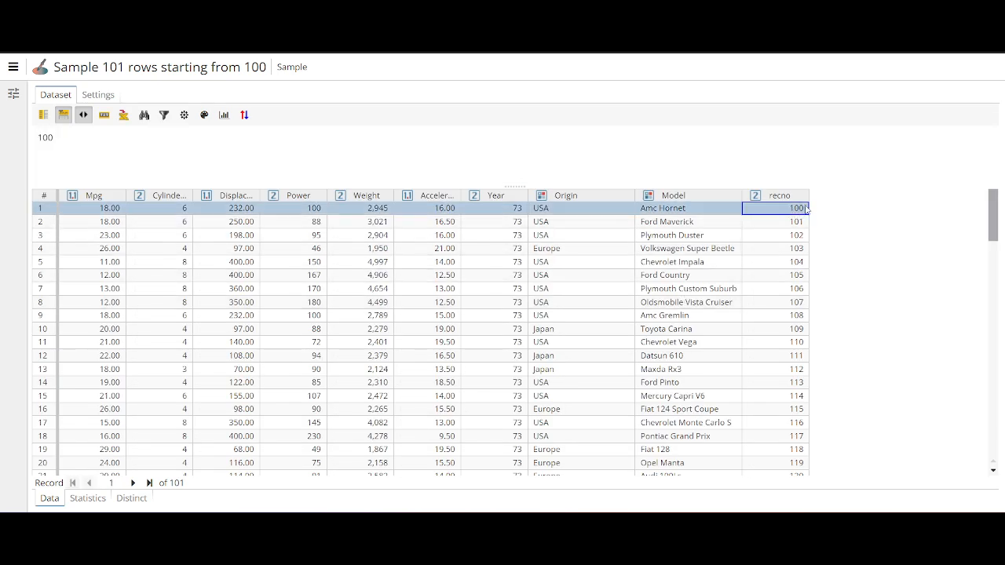
drag(993, 197, 990, 431)
click(793, 463)
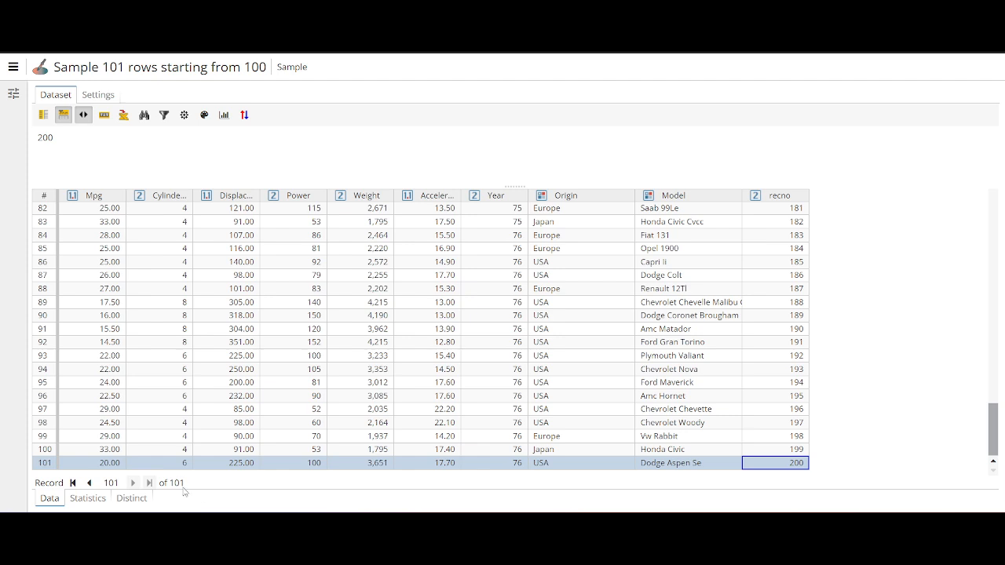
key(ctrl+w)
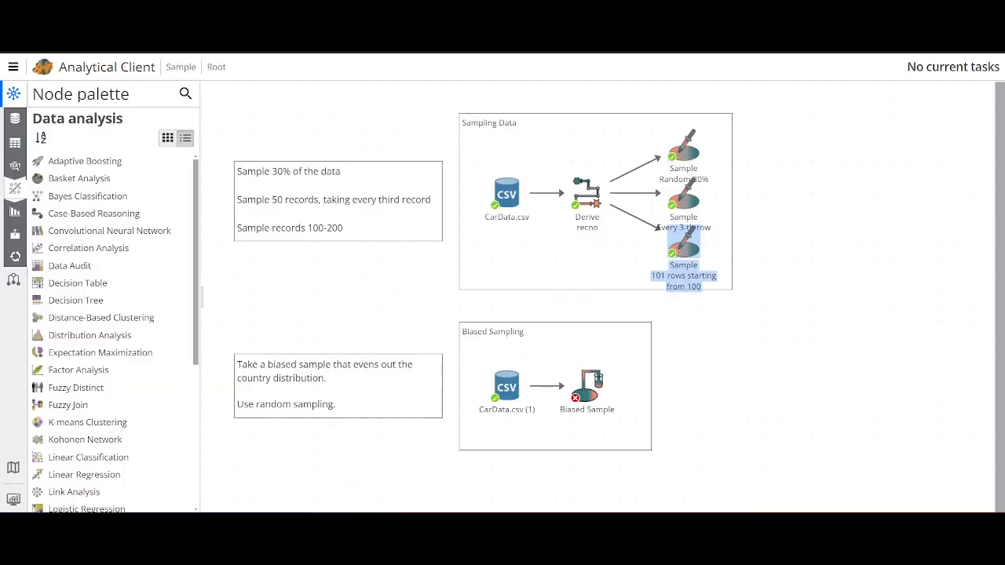
Open the CarData.csv (1) dataset feeding the Biased Sample node and view the distinct values of its Origin column.
click(810, 193)
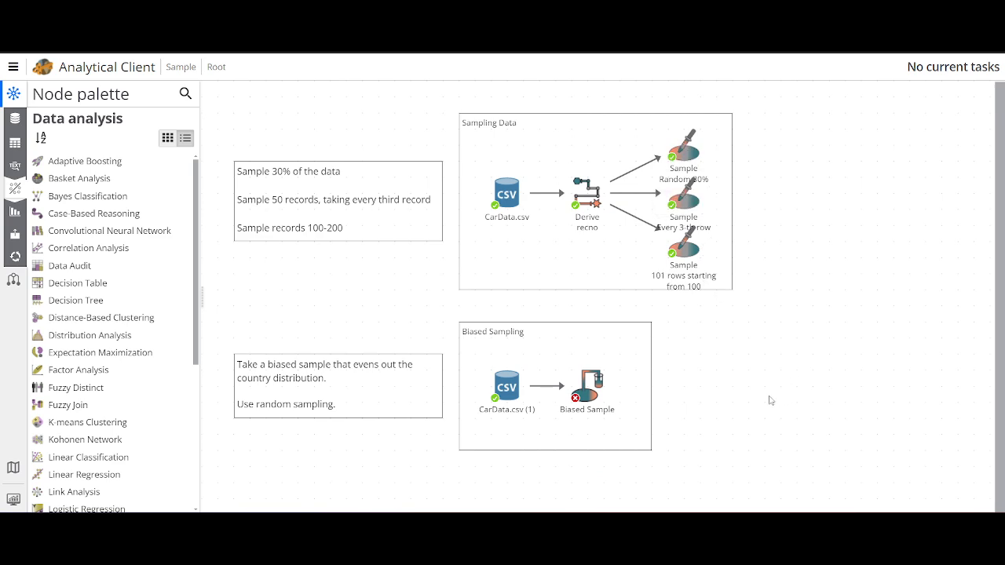
click(587, 399)
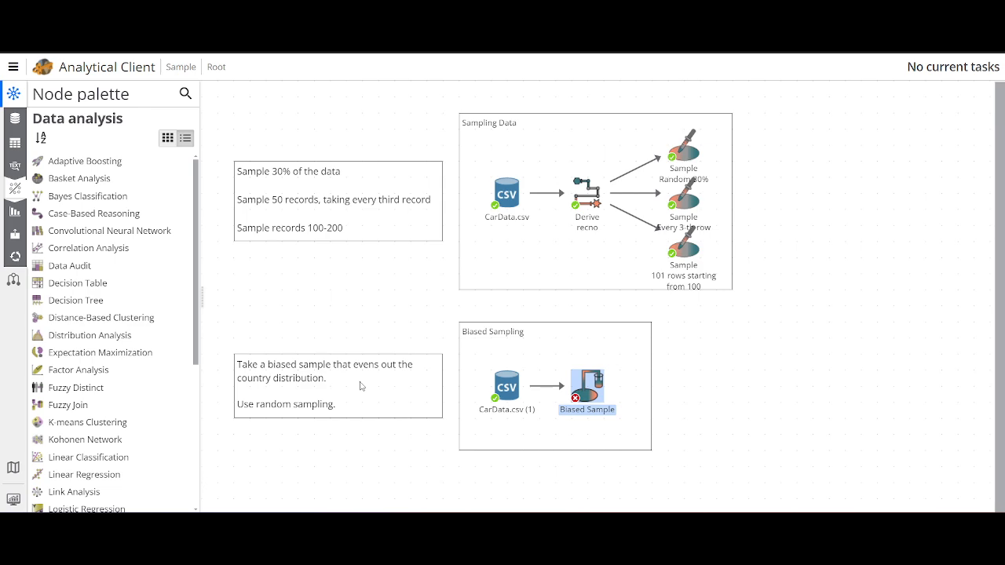
double_click(507, 388)
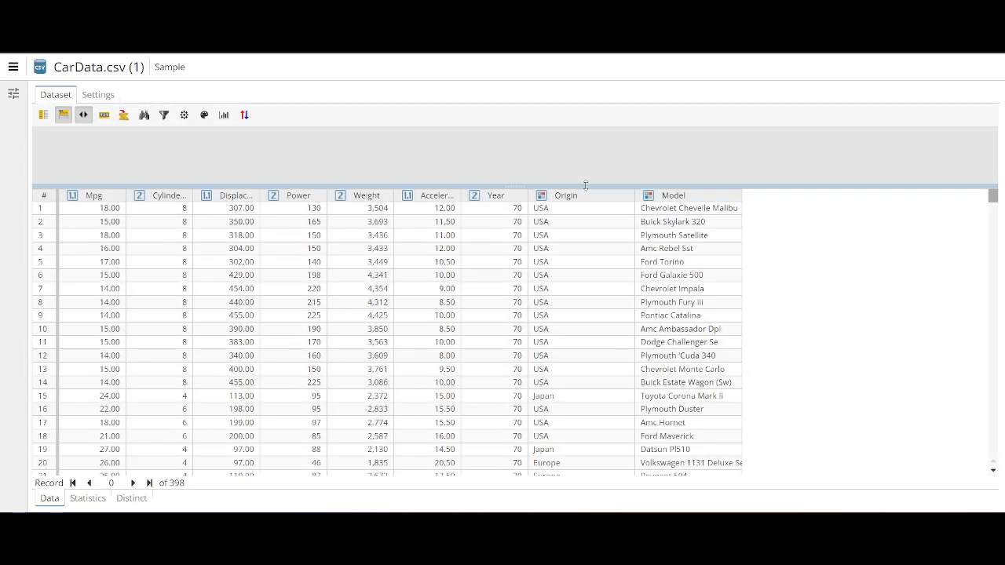
click(589, 196)
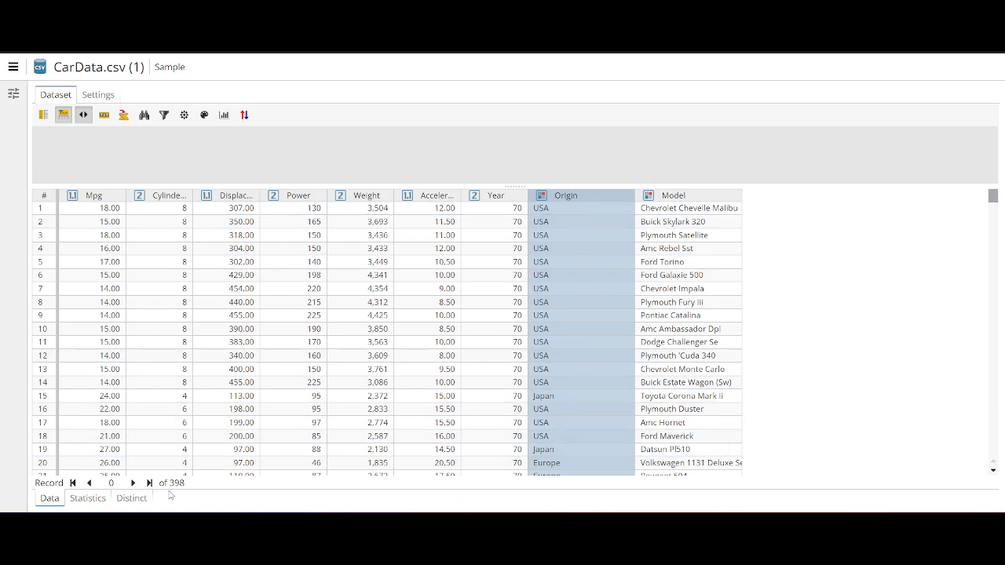
click(135, 507)
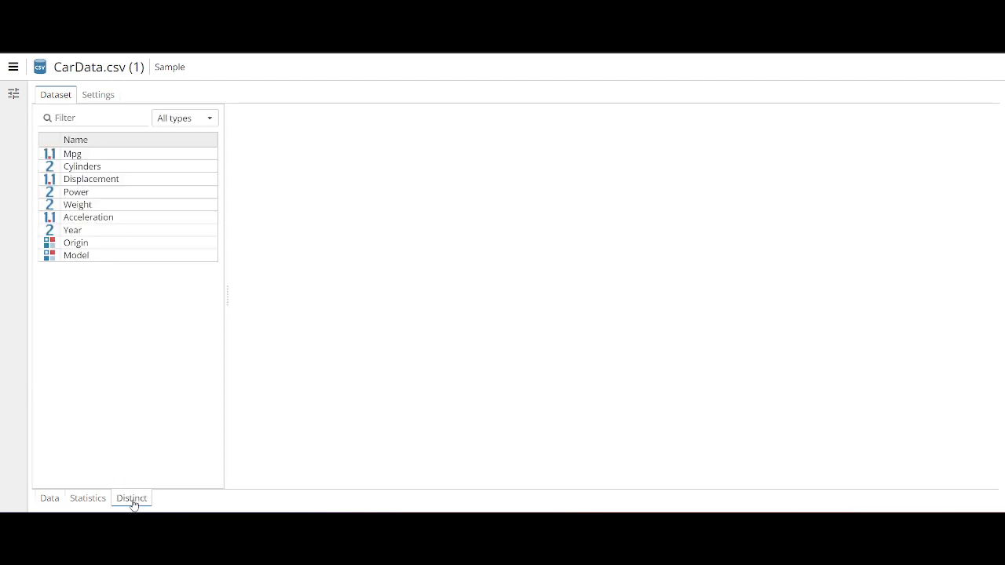
click(89, 248)
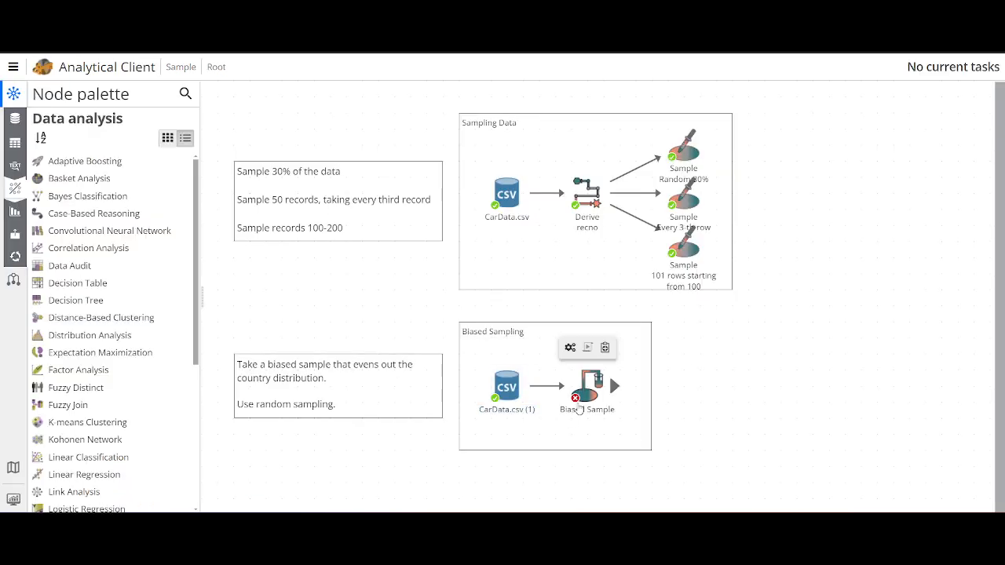
Open the Biased Sample node's properties, add a second rule row and define it as [Origin]="USA".
right_click(585, 396)
click(642, 259)
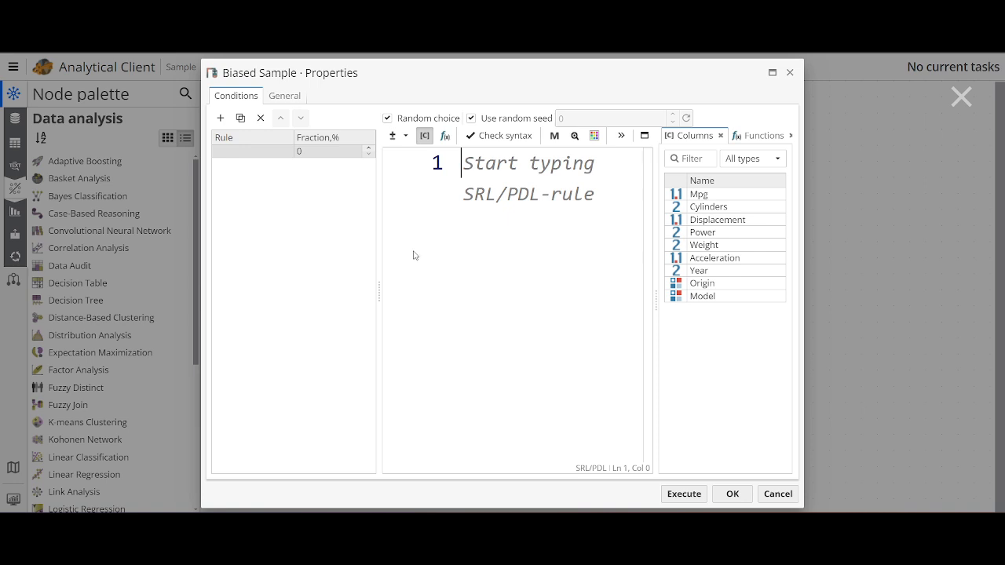
click(318, 227)
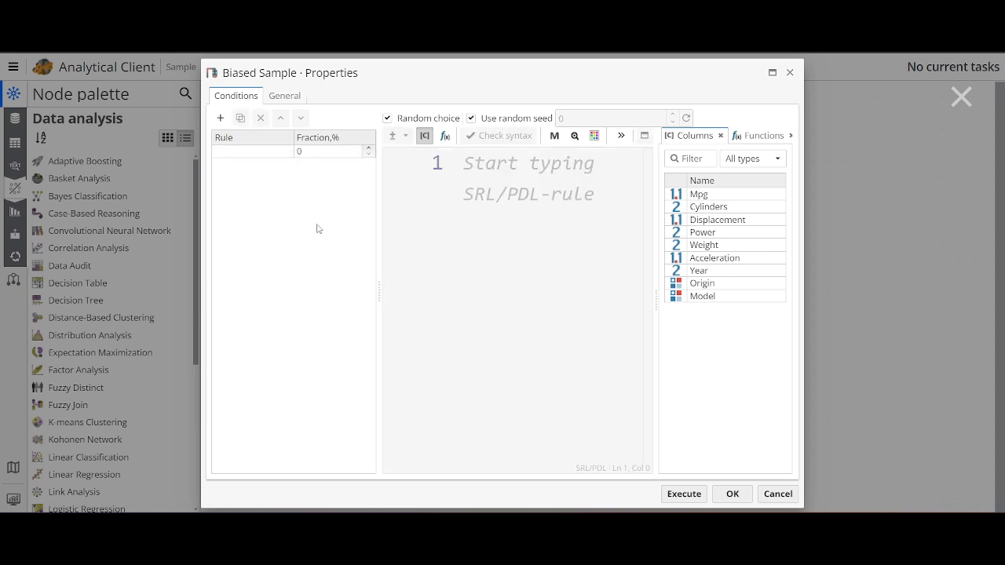
click(221, 118)
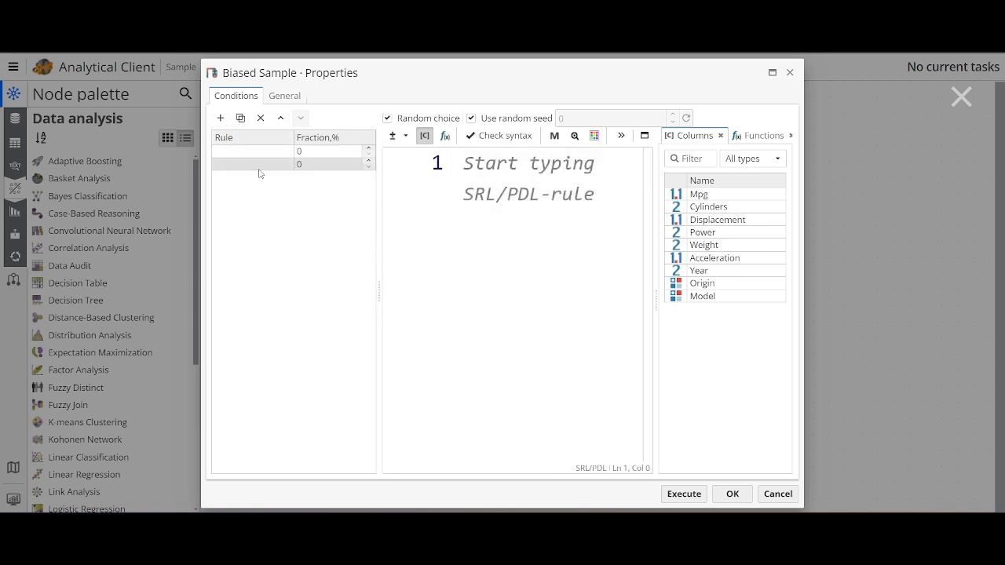
click(260, 165)
click(531, 188)
double_click(714, 287)
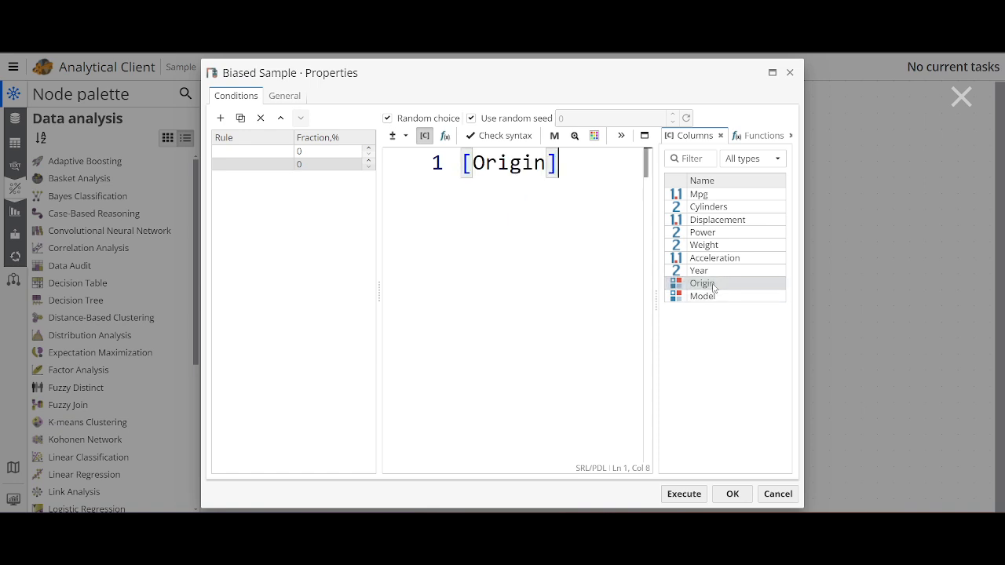
text(=)
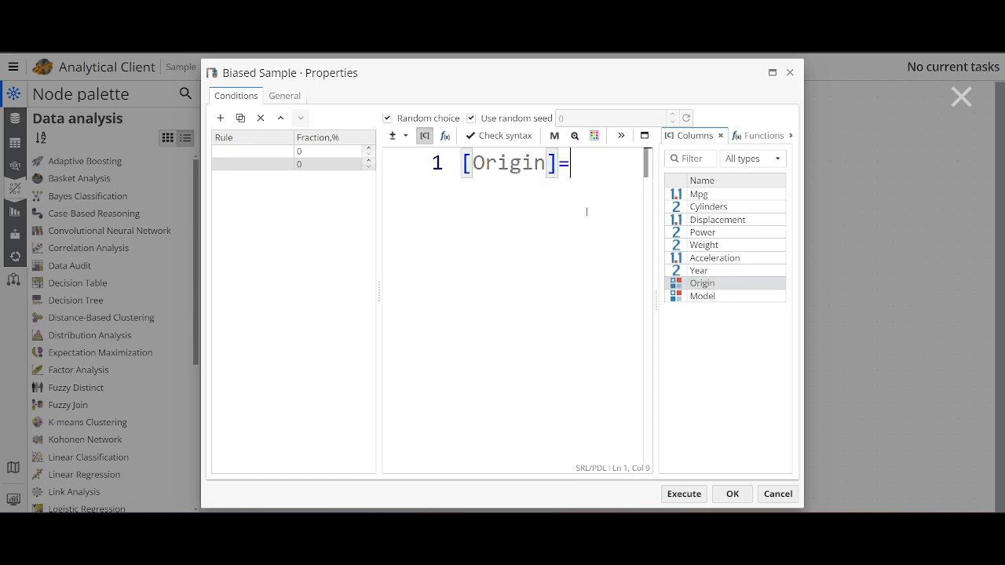
text("USA)
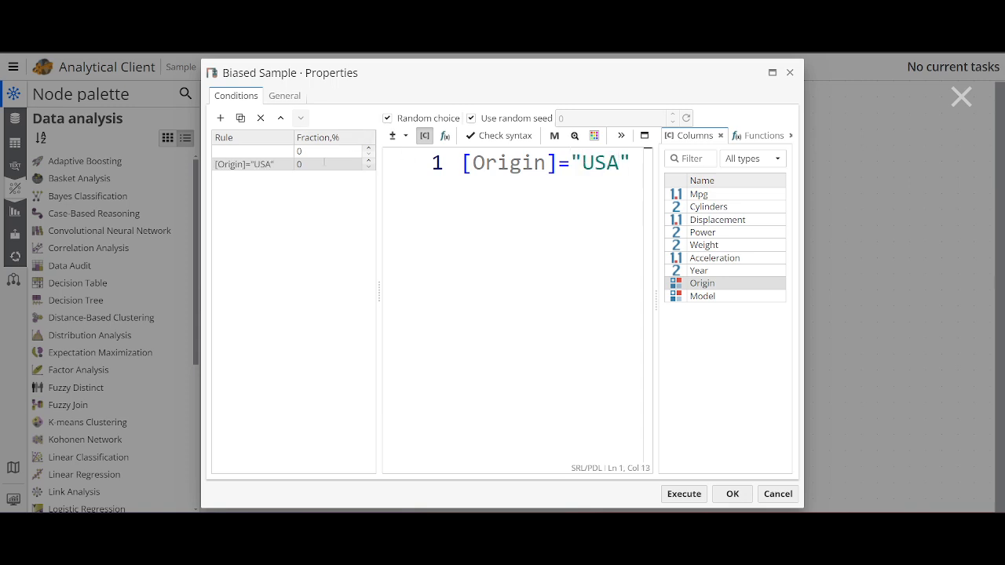
Set the fraction of the USA rule to 33%.
click(317, 152)
click(317, 163)
text(33)
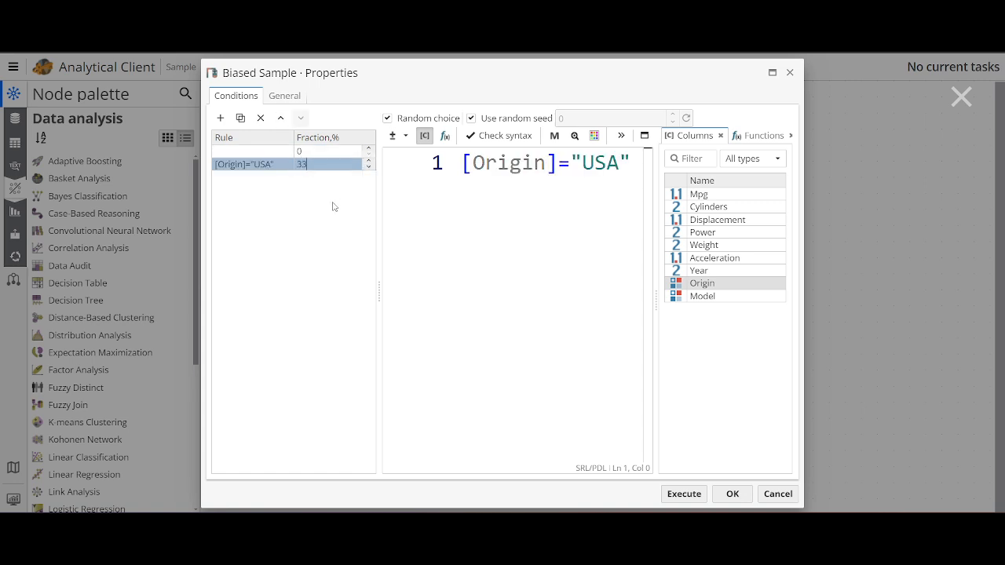
key(Return)
Define the empty first rule as [Origin]="Japan".
click(269, 157)
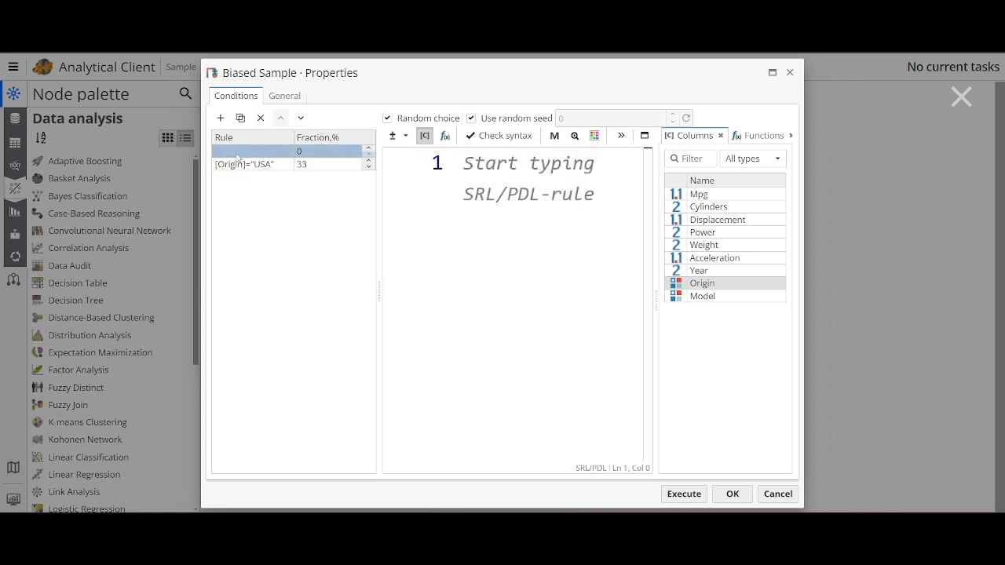
click(526, 185)
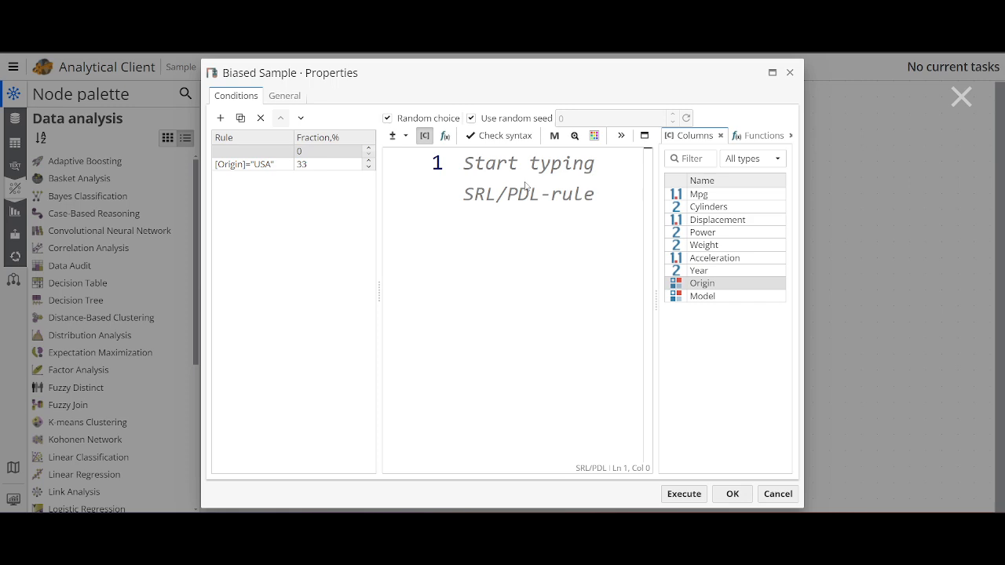
double_click(708, 284)
text(=)
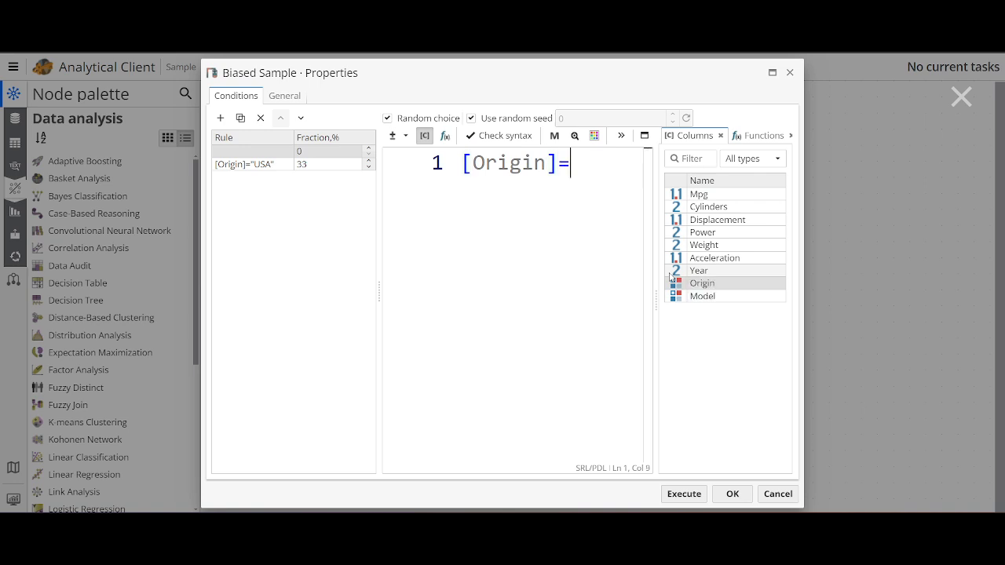
text("Japan")
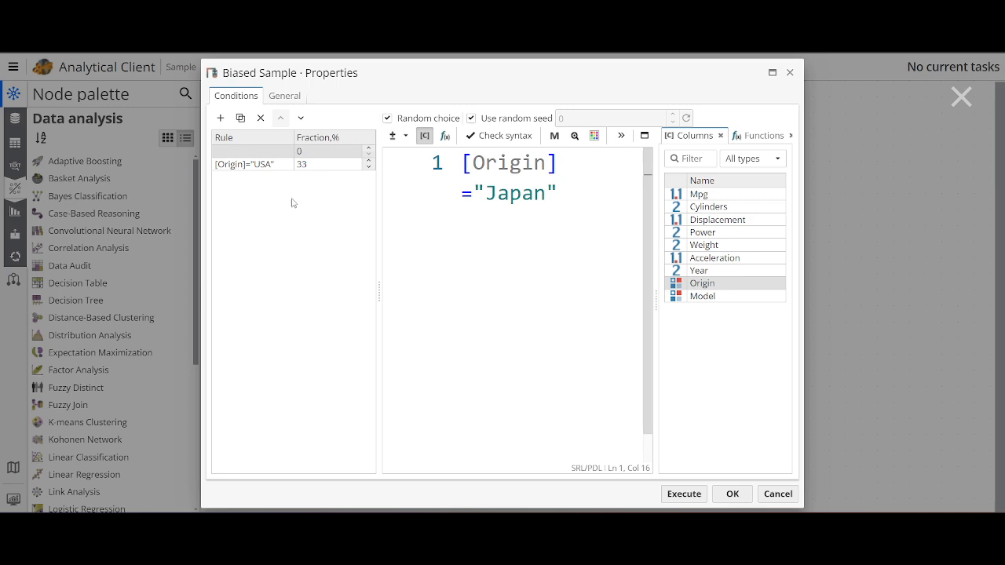
click(330, 218)
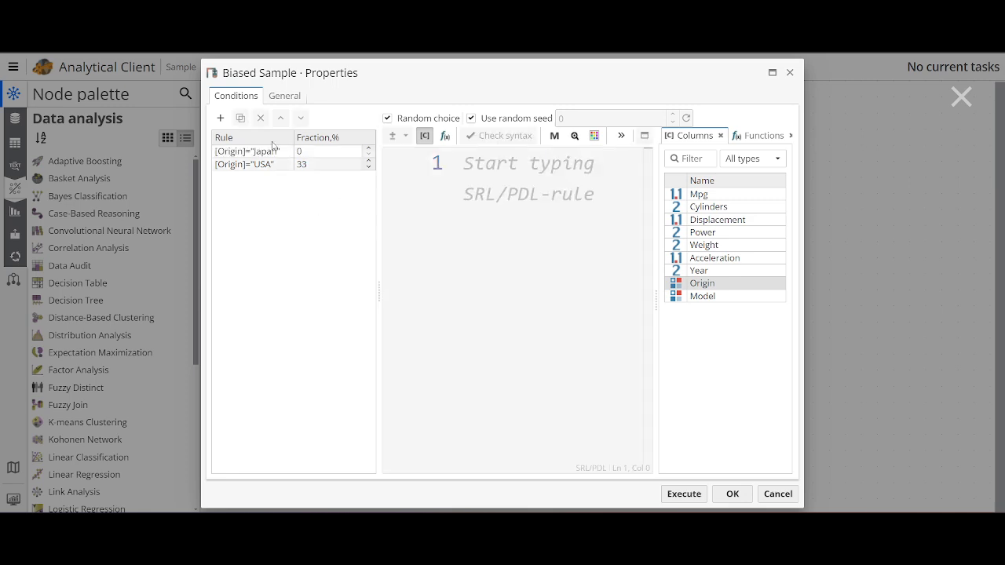
Add a third rule and define it as [Origin]="Europe".
click(220, 117)
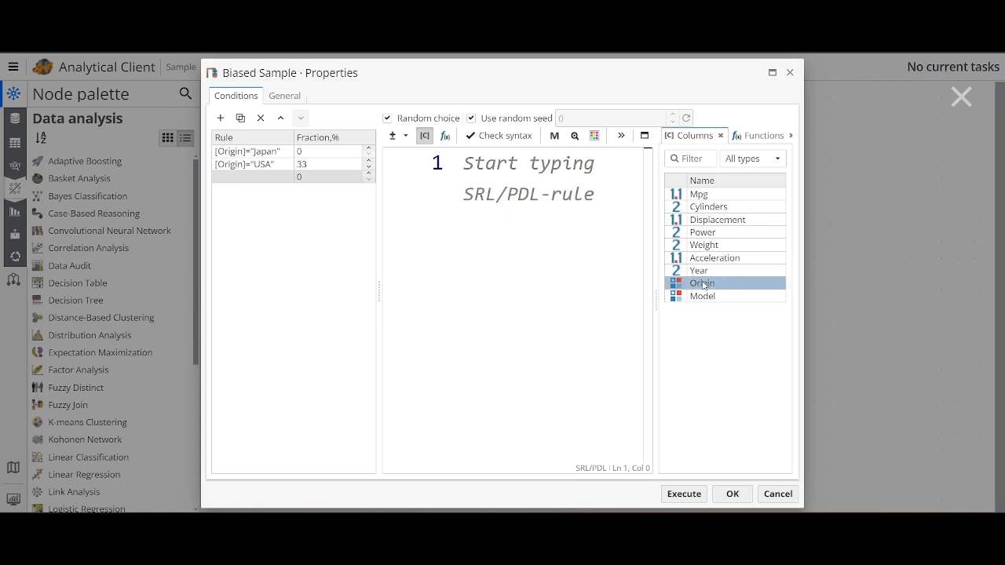
drag(701, 283, 551, 176)
text(="Eu)
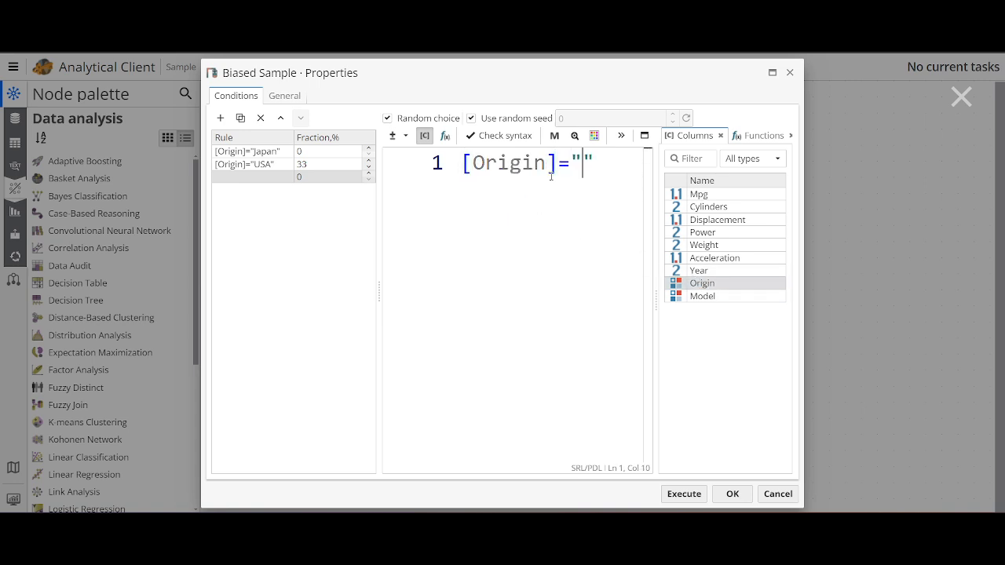
text(rope)
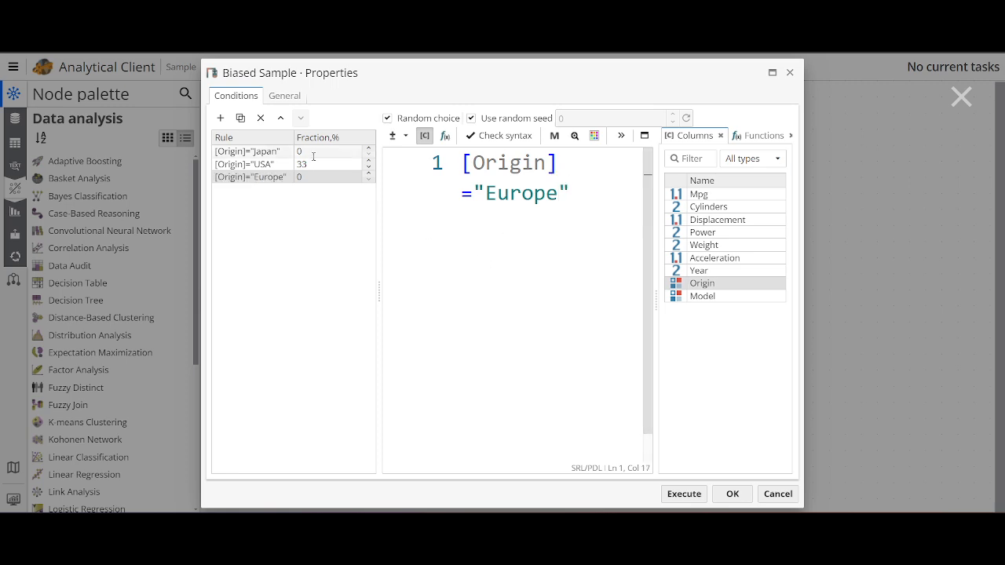
Set the fractions of the Japan and Europe rules to 33% and execute the Biased Sample node.
drag(313, 153, 277, 178)
text(3333)
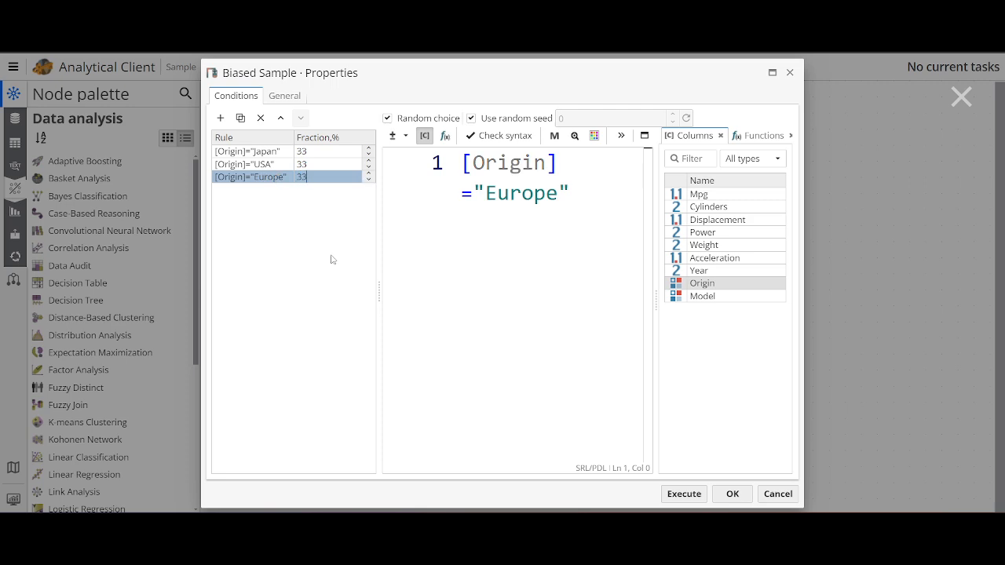
click(329, 259)
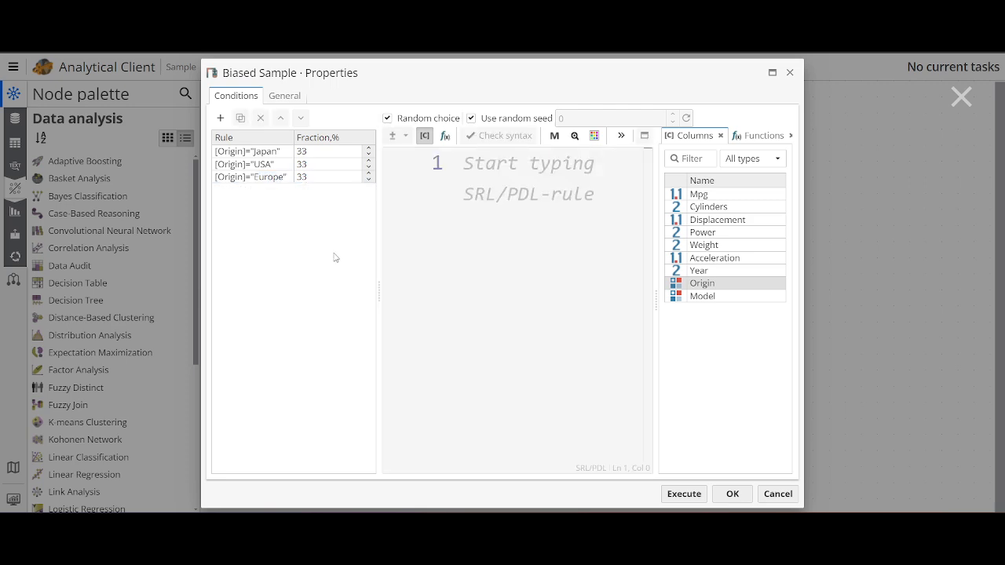
click(684, 502)
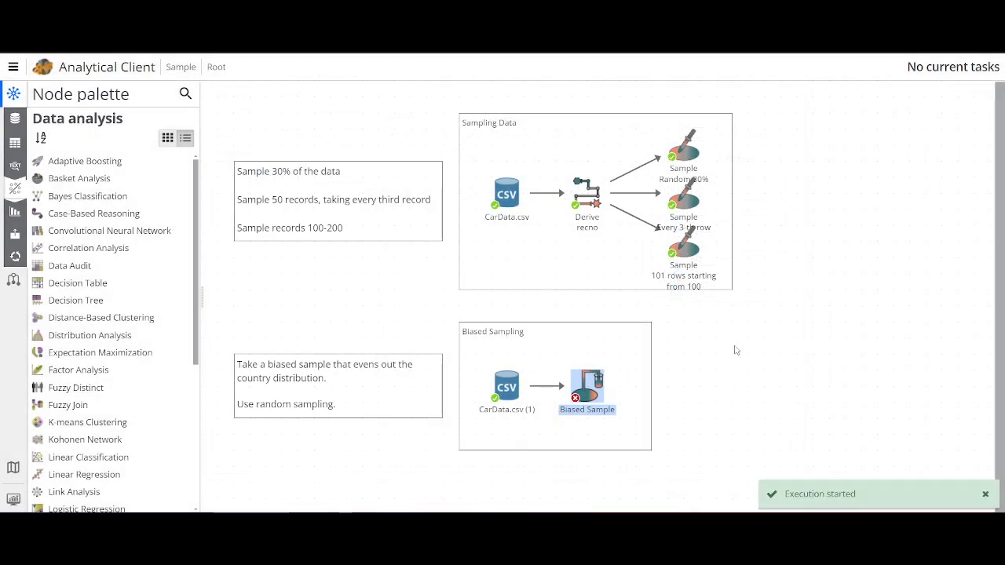
View the distinct values of the Origin column in the Biased Sample output, then return to the workflow.
double_click(592, 401)
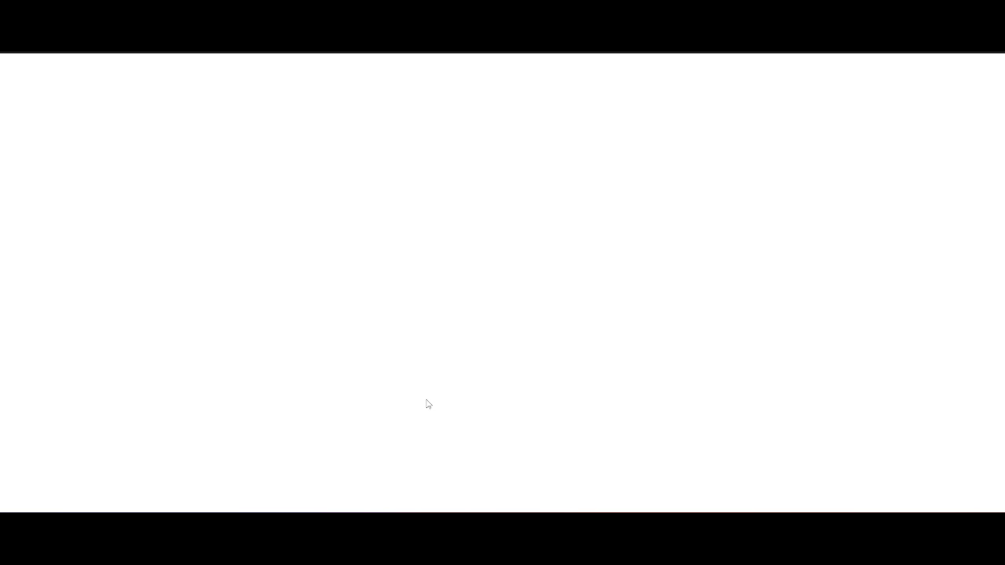
click(133, 499)
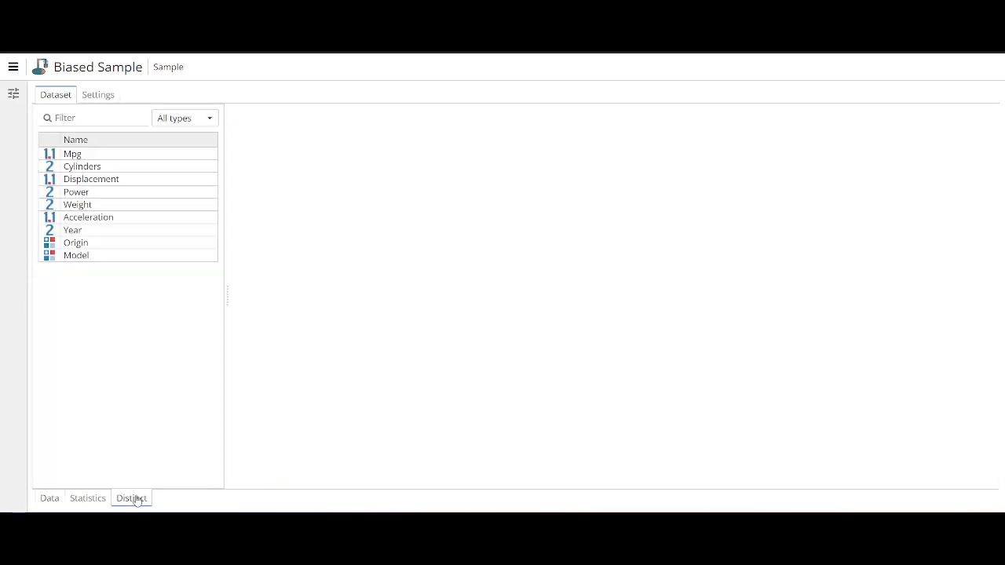
click(99, 246)
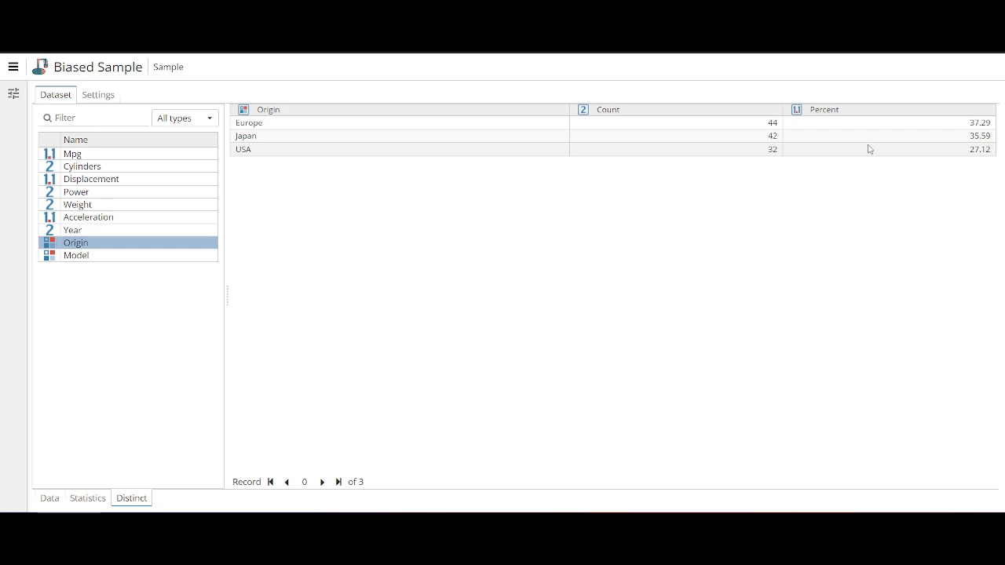
key(ctrl+w)
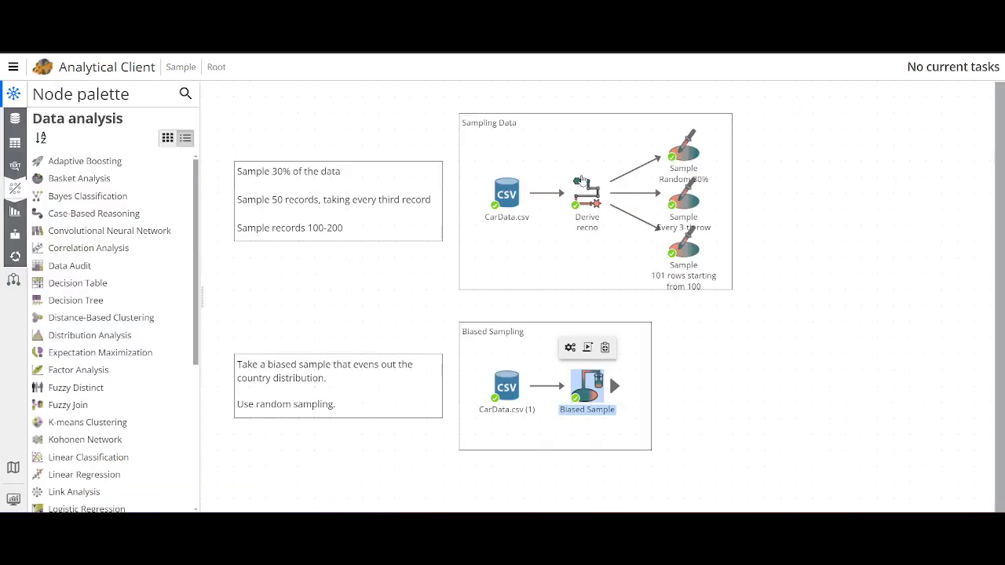
click(789, 317)
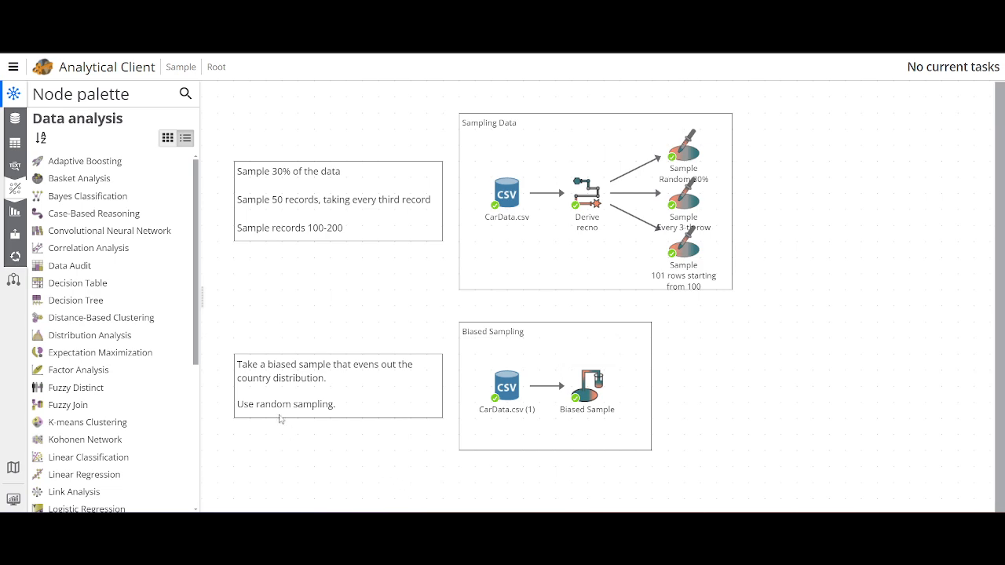
Reopen the Biased Sample node's properties, disable the use of a random seed and generate the fixed seed 759810024.
right_click(594, 396)
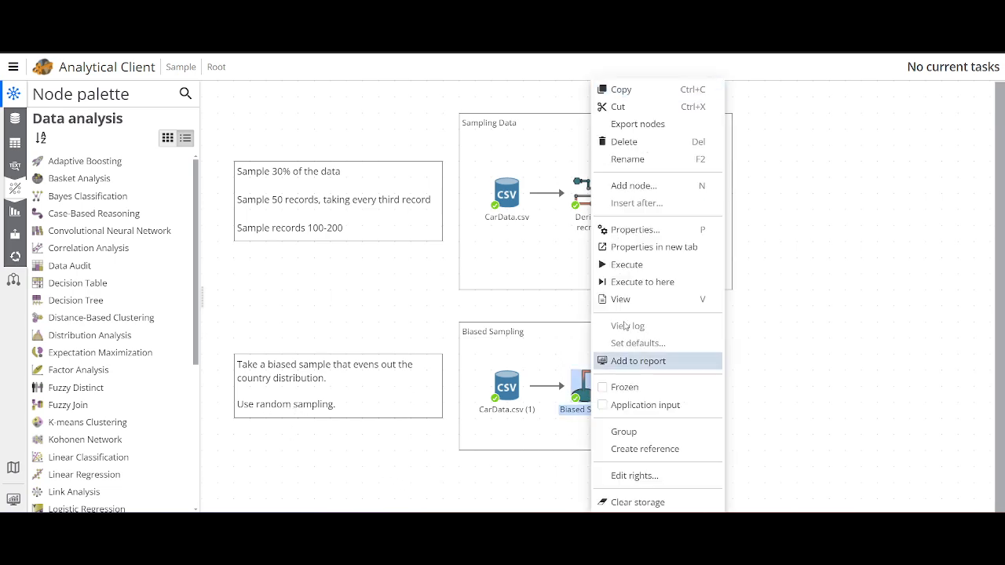
click(643, 231)
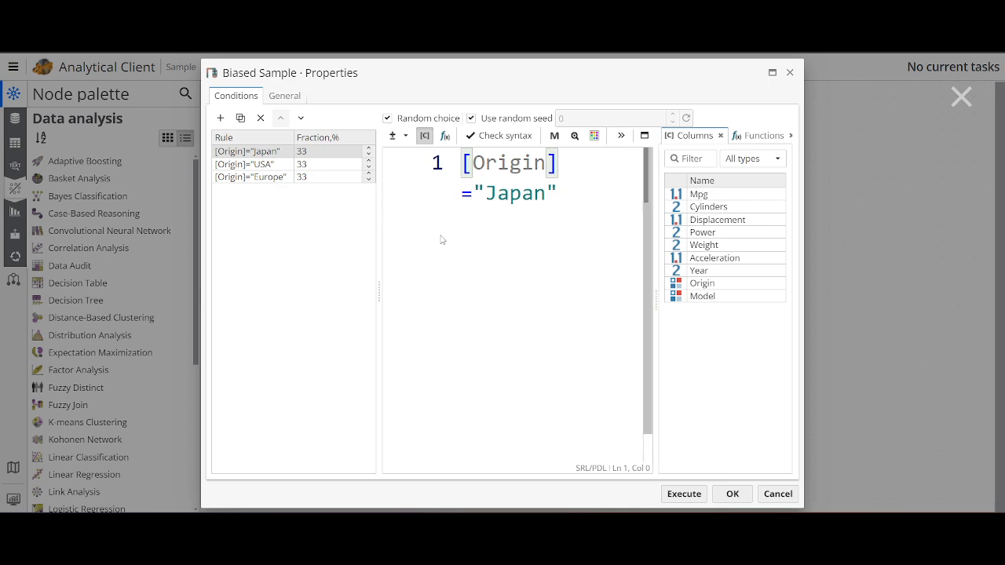
click(324, 233)
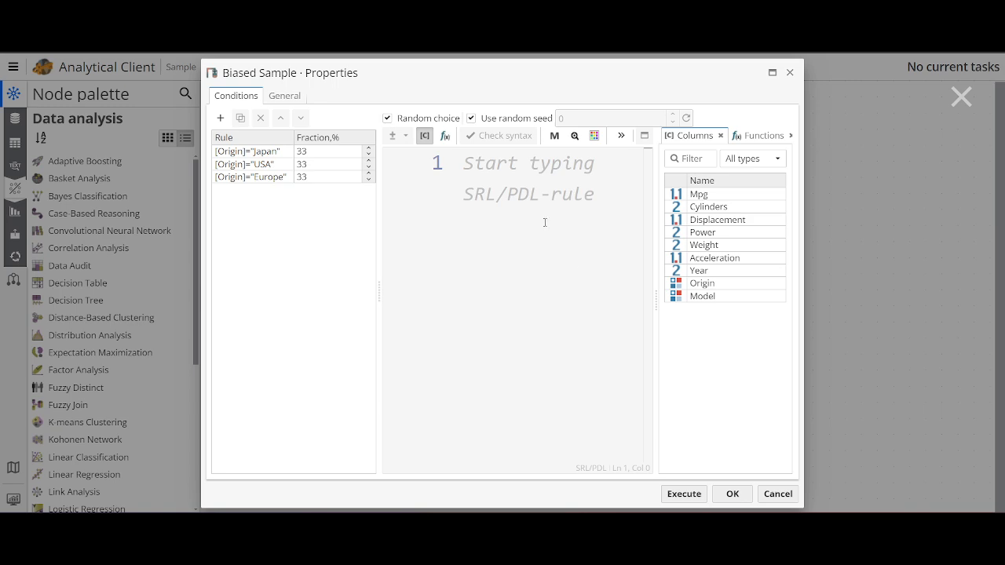
click(521, 118)
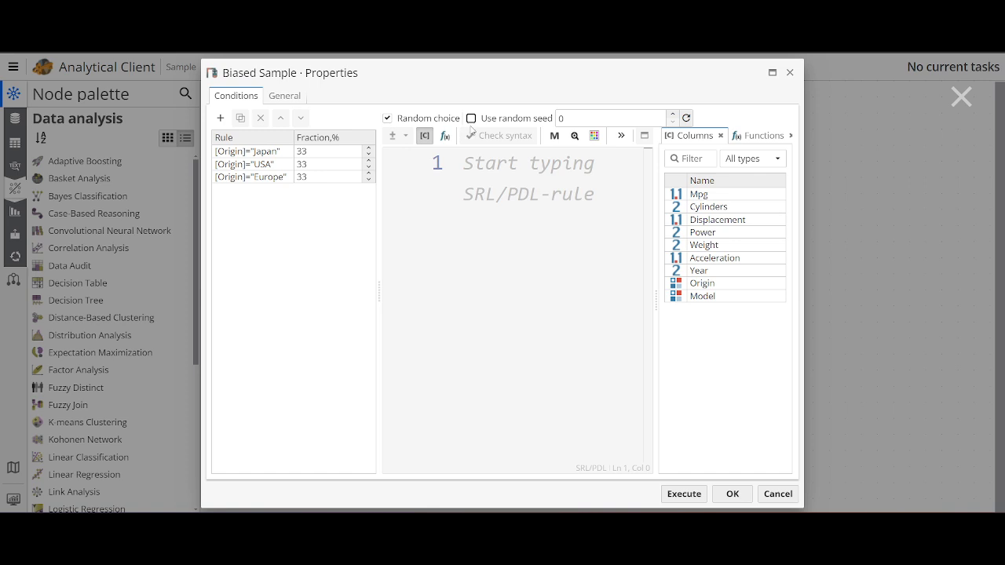
click(686, 120)
click(582, 209)
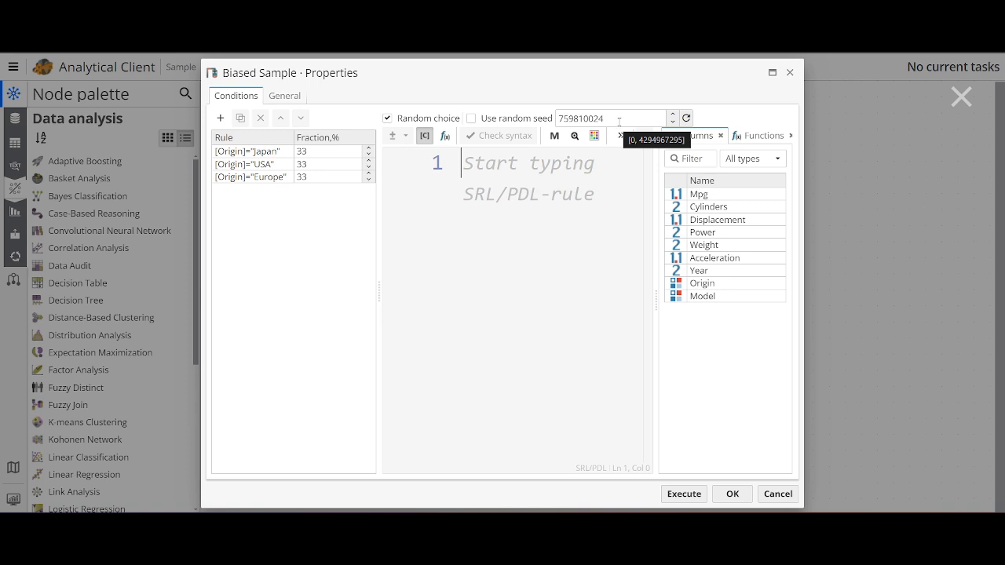
Re-enable the random seed, then try switching Random choice off and restore it.
click(514, 119)
click(416, 119)
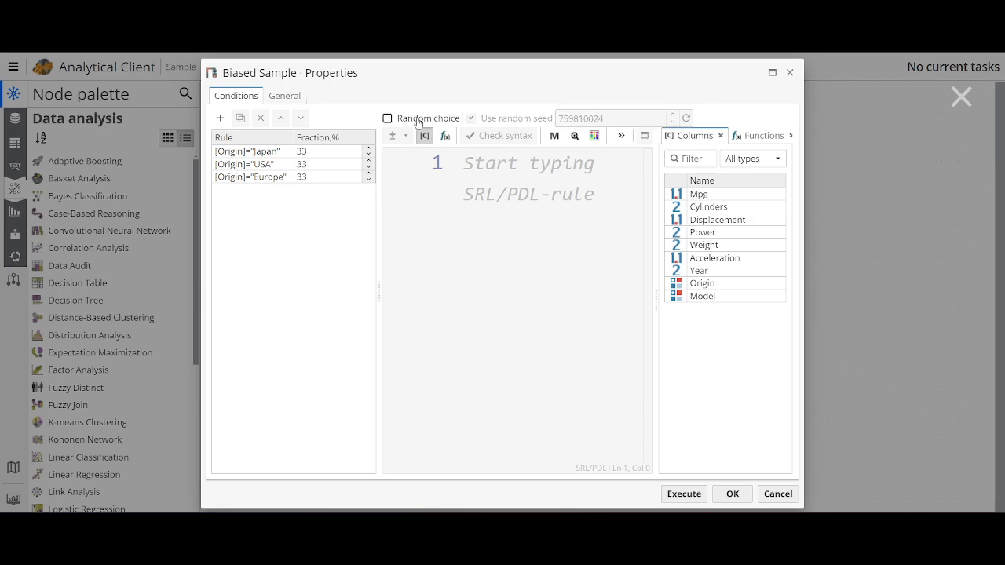
click(557, 198)
click(408, 119)
Turn off Use random seed so the fixed seed applies, and execute the Biased Sample node.
click(522, 117)
click(524, 119)
click(519, 118)
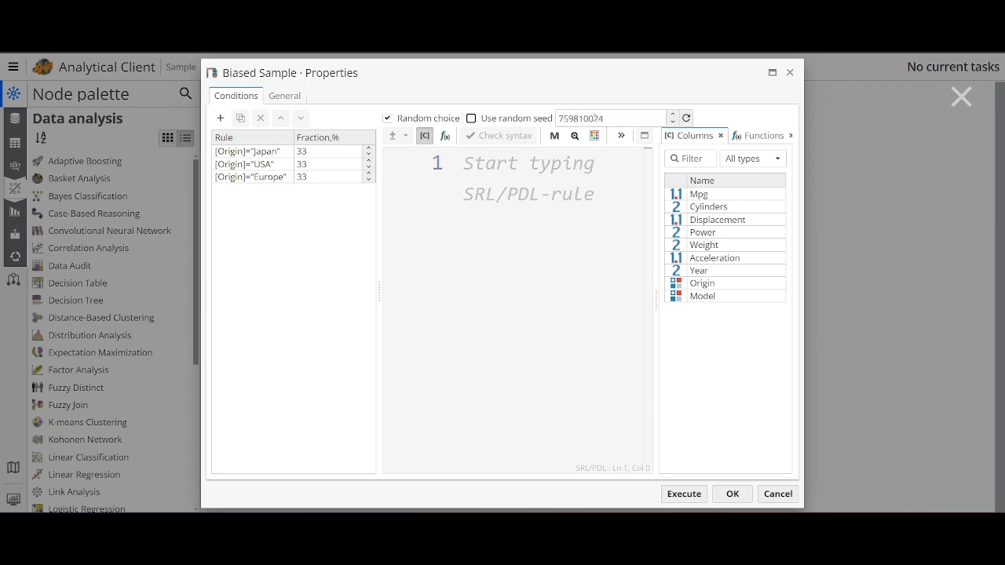
click(683, 496)
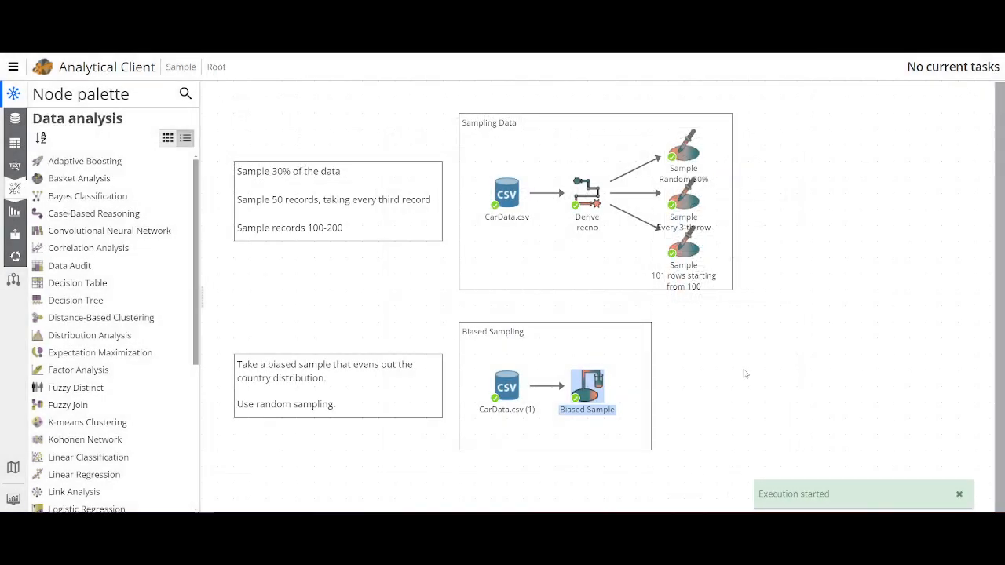